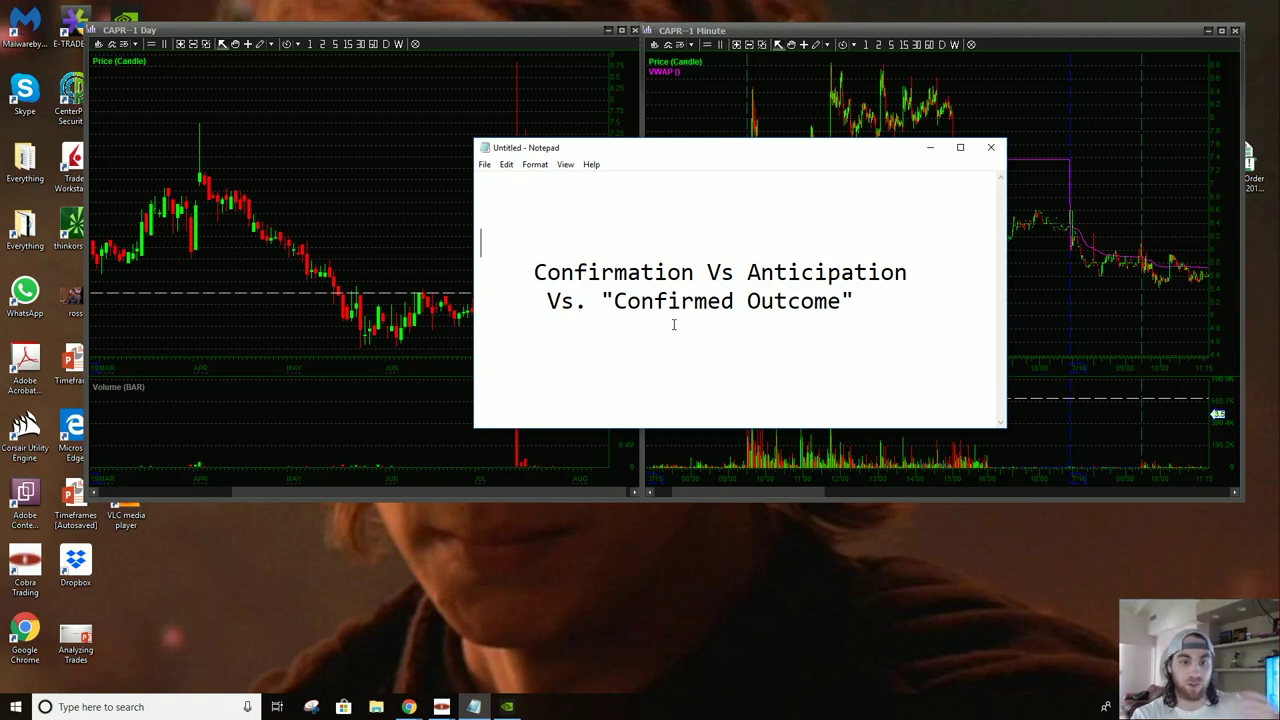
Clear the "Confirmation Vs Anticipation Vs. "Confirmed Outcome"" heading from the untitled Notepad note.
click(931, 148)
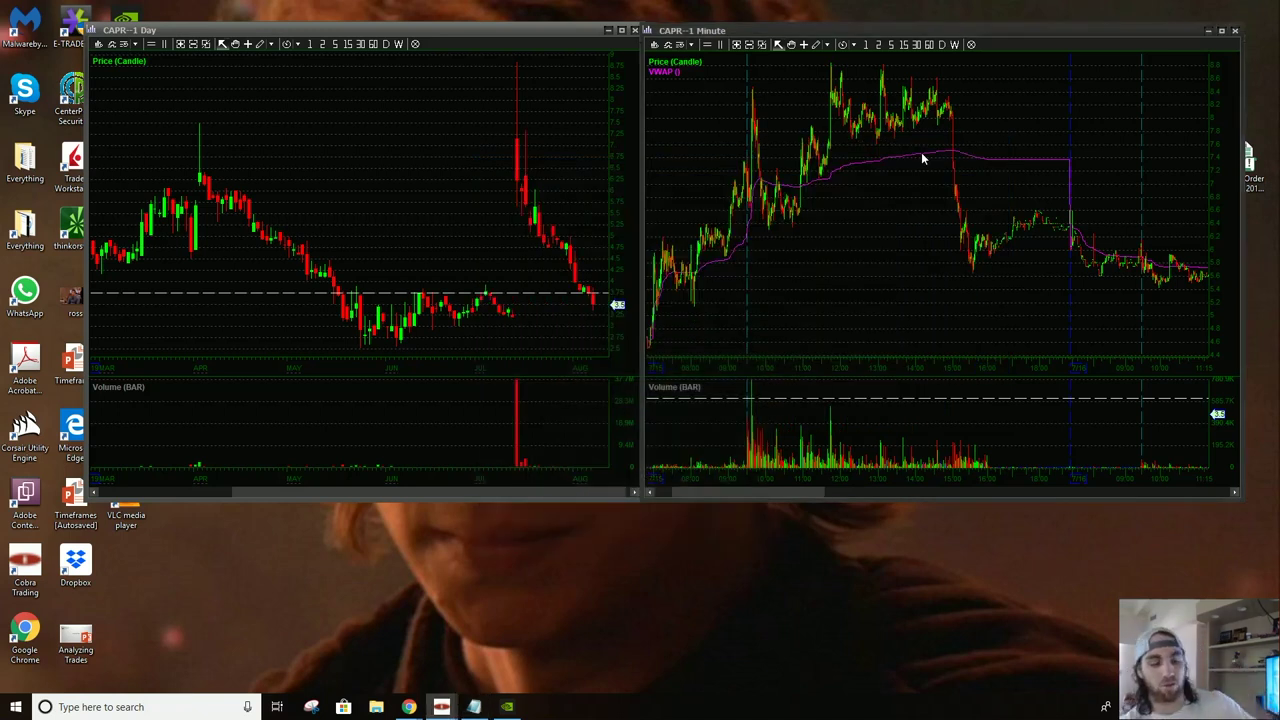
click(474, 707)
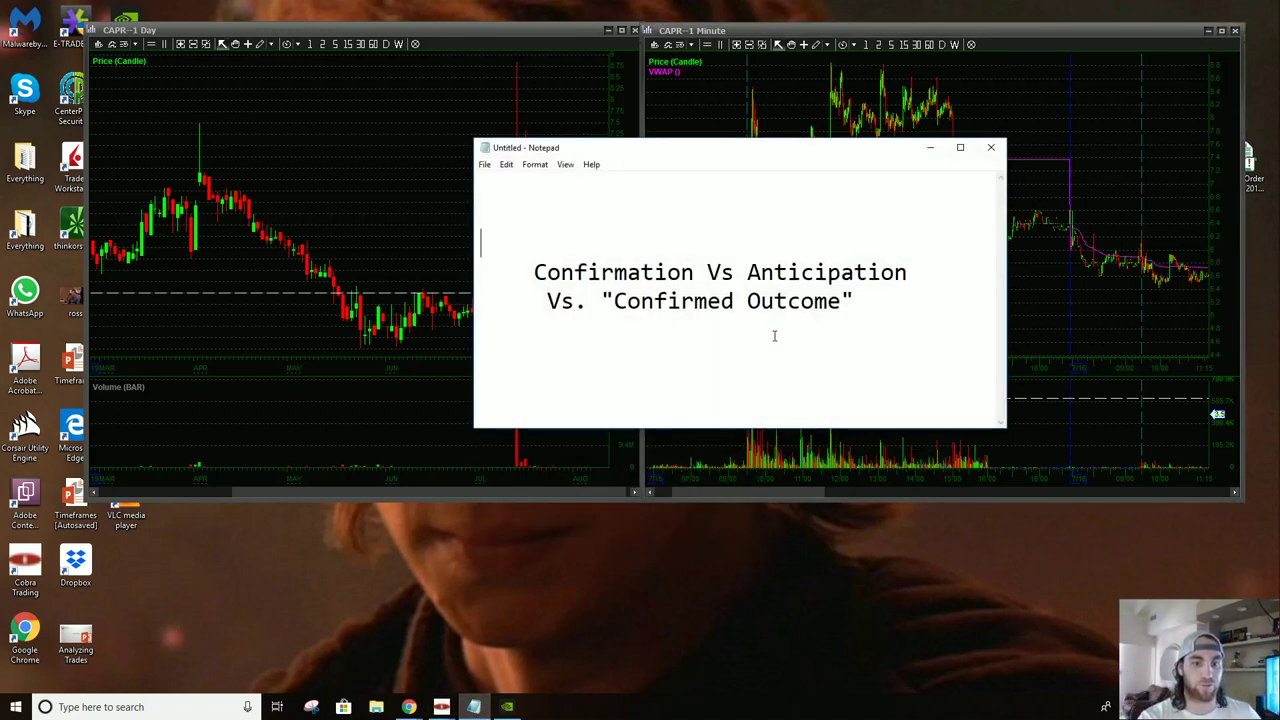
drag(856, 305, 608, 244)
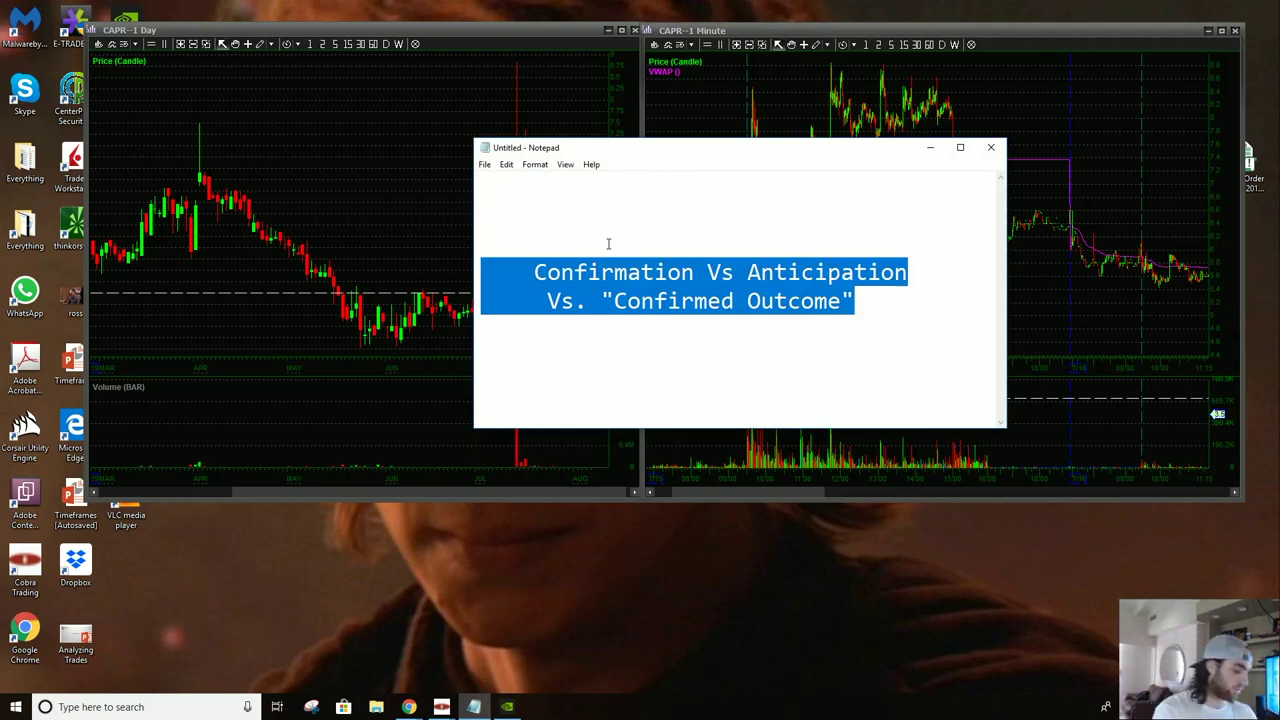
text(R)
key(BackSpace)
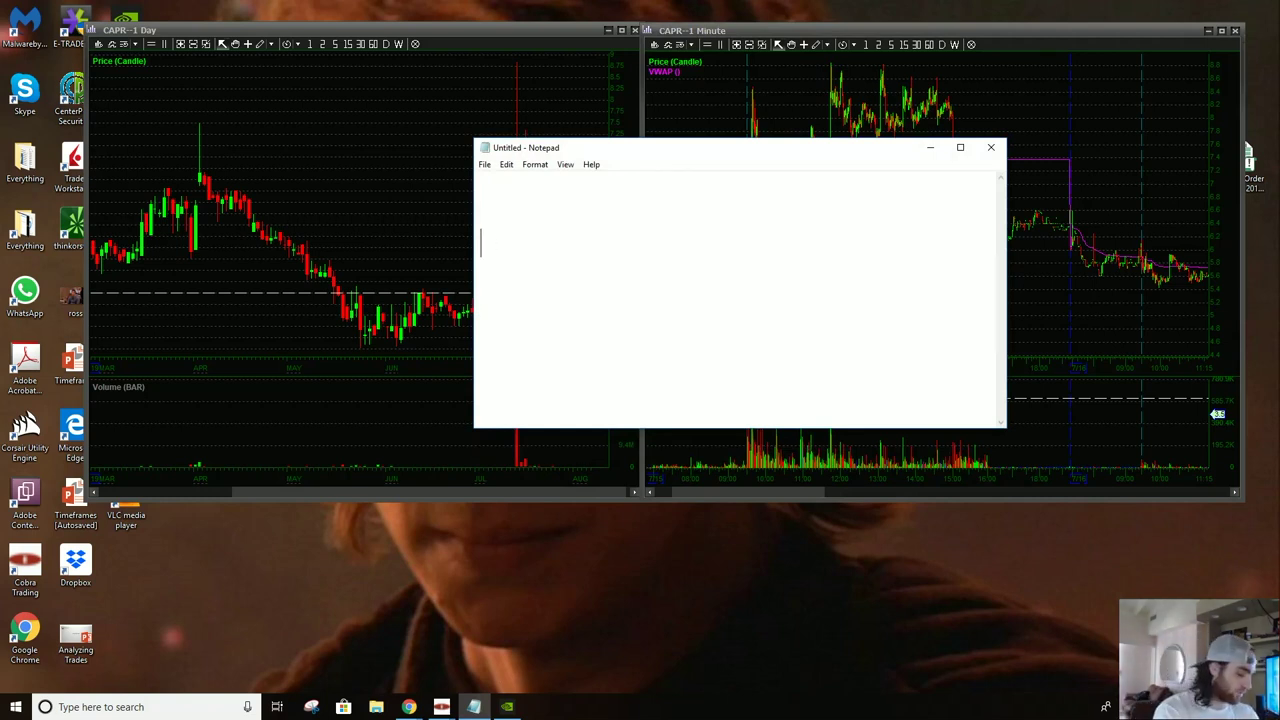
text(Firsty)
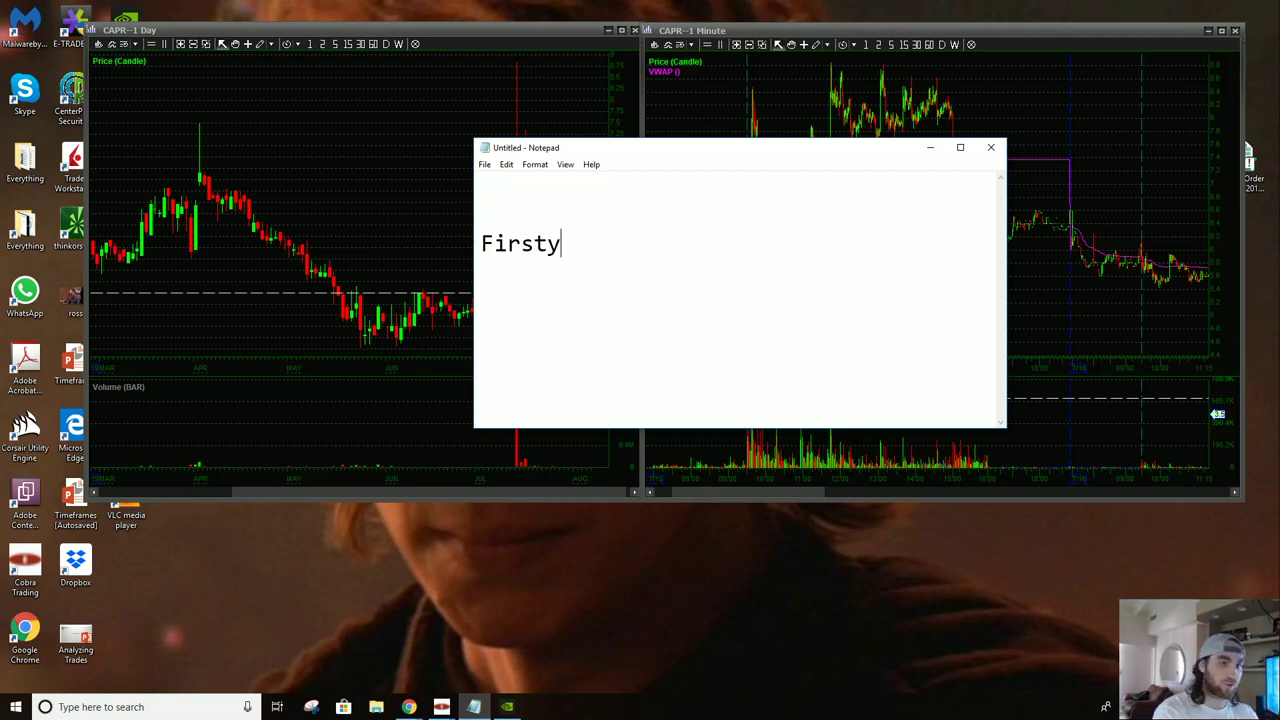
key(BackSpace)
text(Re)
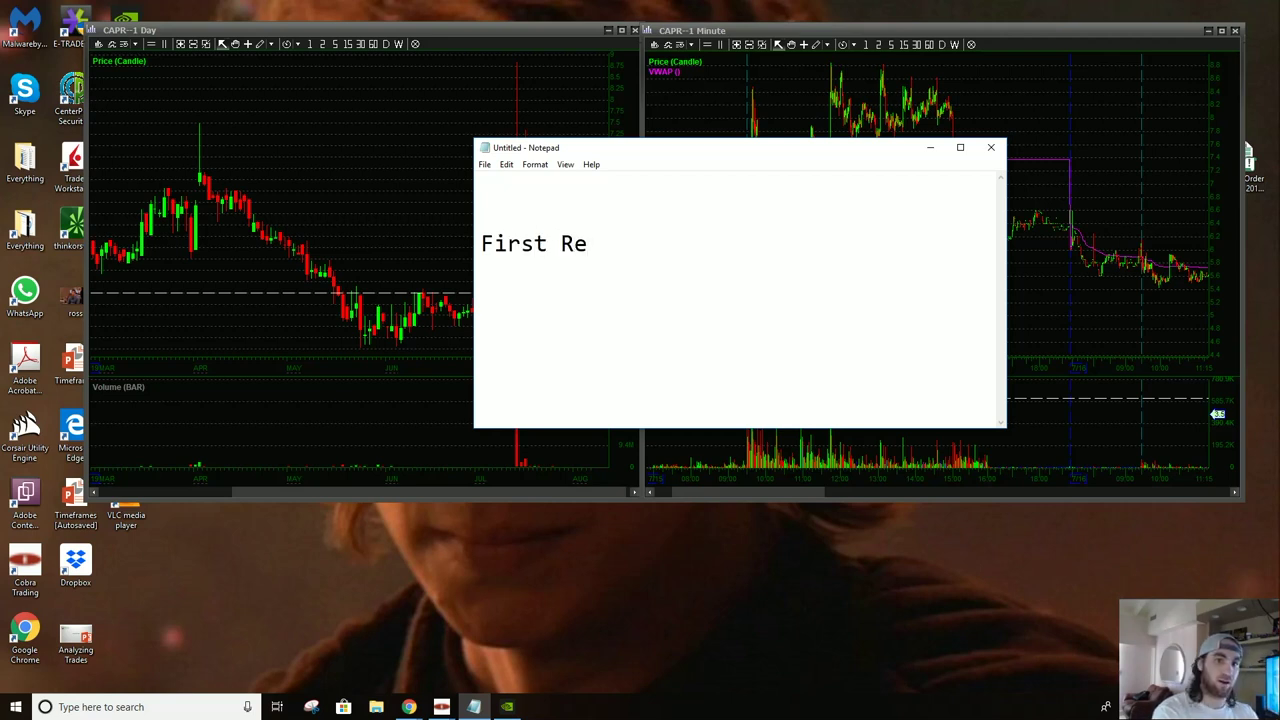
key(BackSpace)
key(BackSpace)
key(BackSpace)
key(BackSpace)
key(BackSpace)
key(BackSpace)
key(BackSpace)
key(BackSpace)
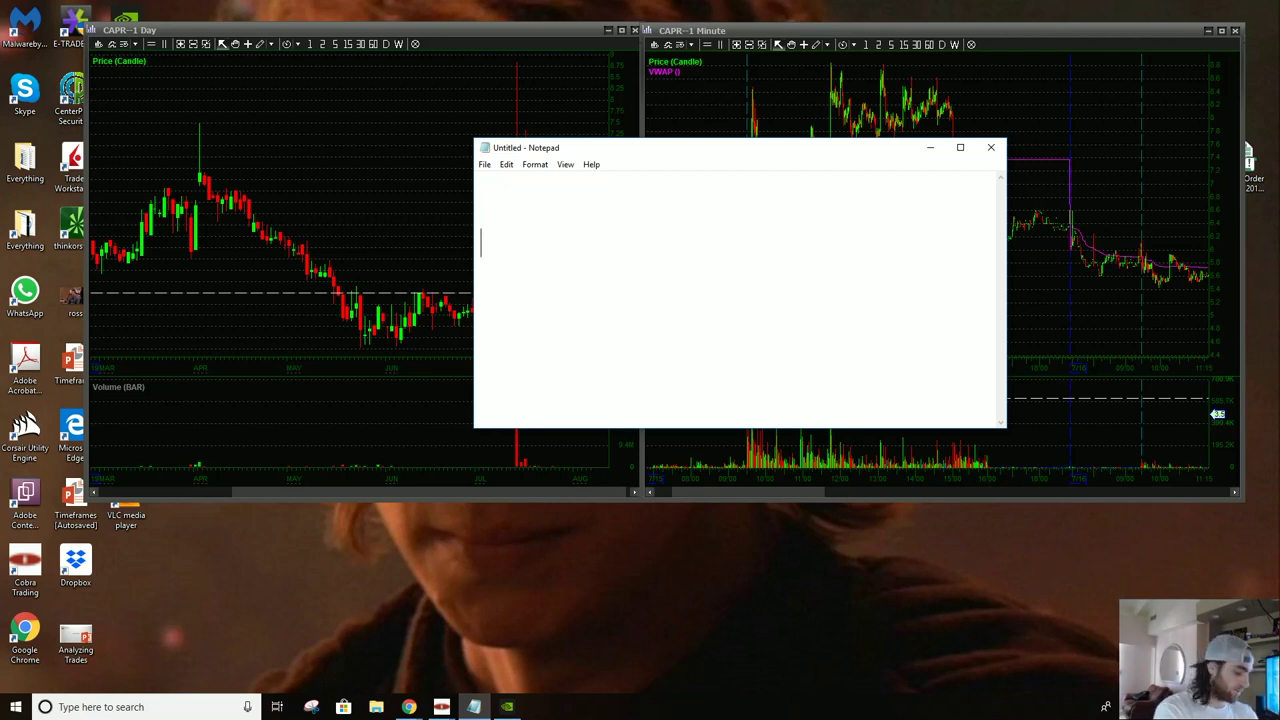
Write "Over Extended Trend Break" as the new heading in the empty note.
text(Over Ext)
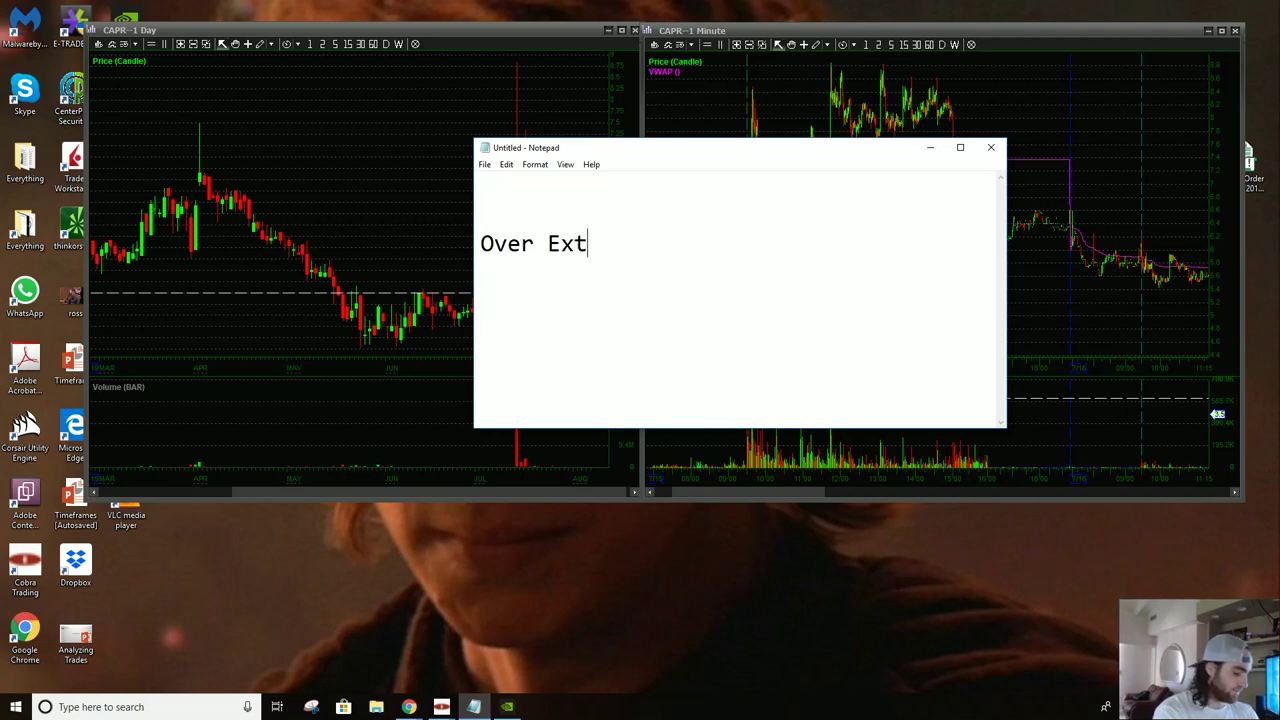
text(ended Trend Br)
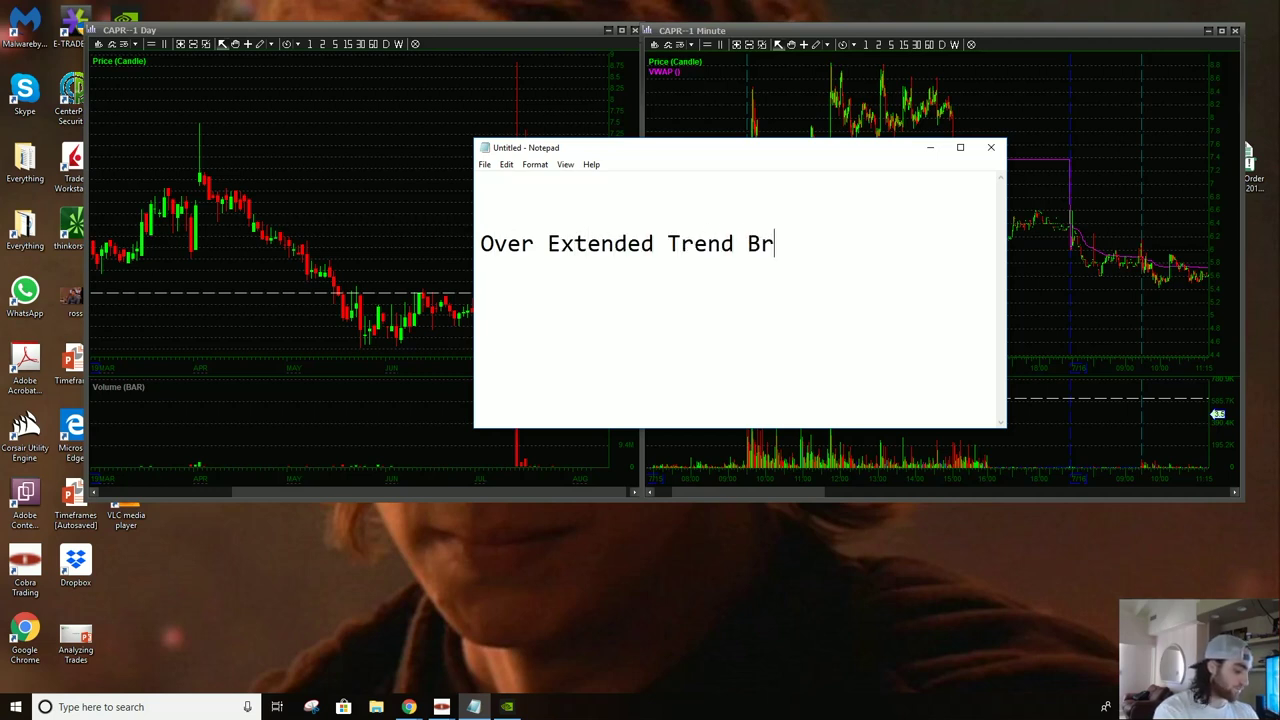
text(eak)
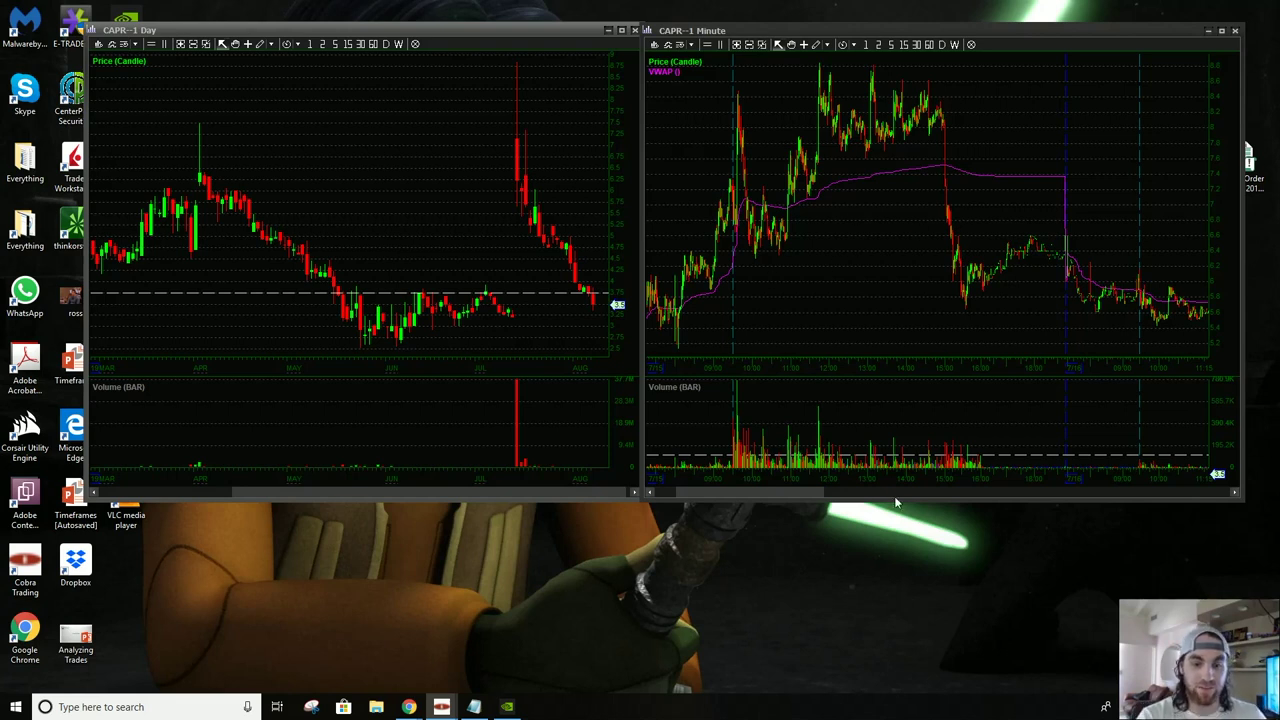
Examine the initial run-up on the CAPR 1-minute chart, from the multi-day overview to the price action before the afternoon sell-off.
scroll(730, 200, up, 1)
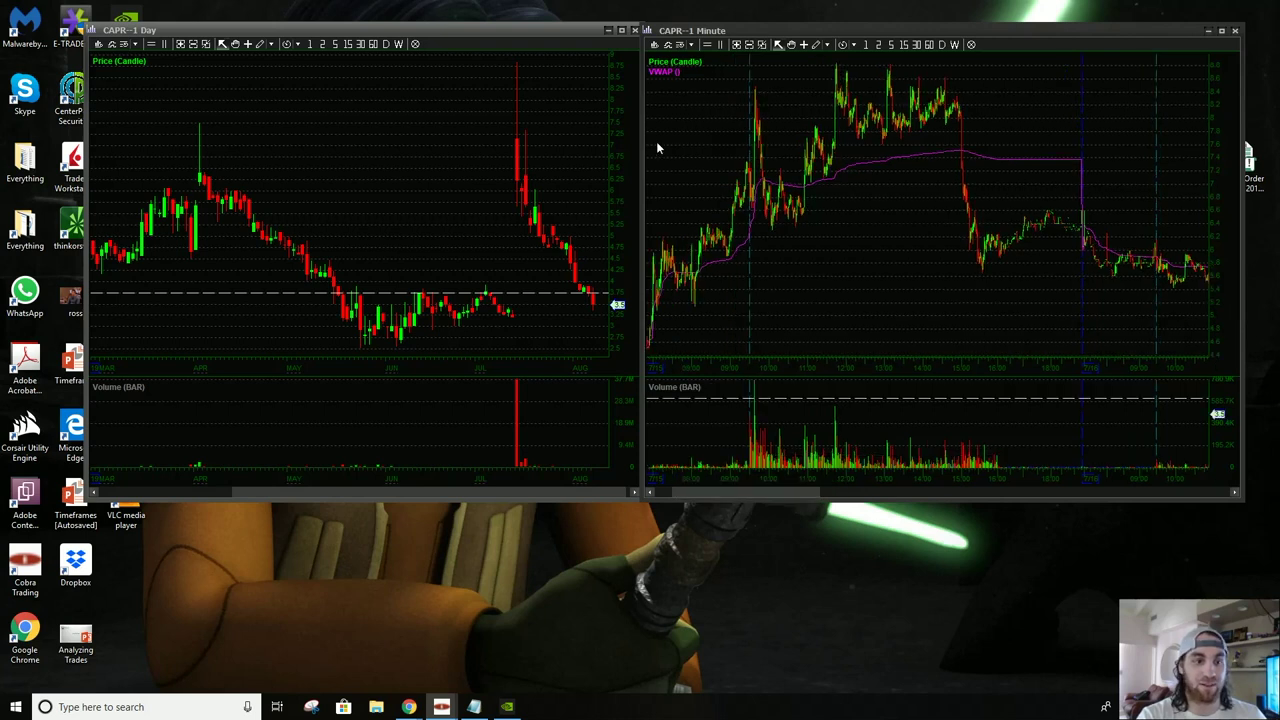
scroll(654, 141, down, 3)
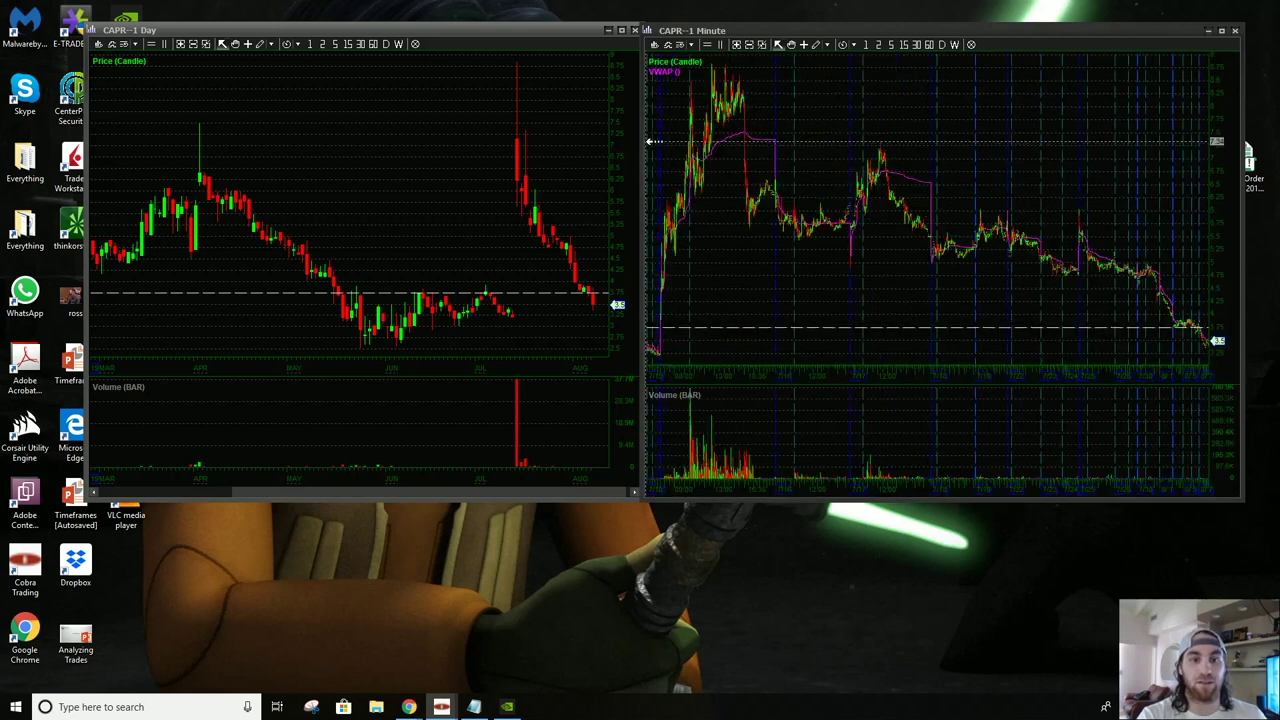
scroll(650, 141, down, 3)
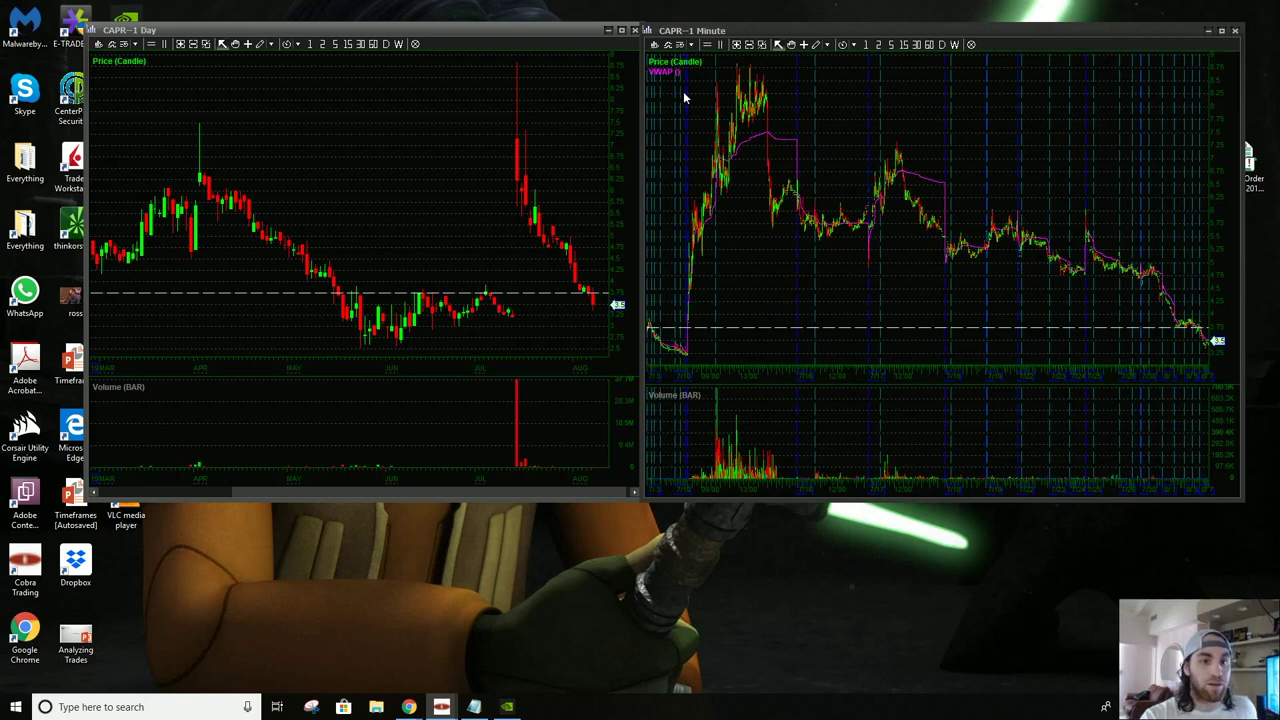
drag(684, 92, 771, 312)
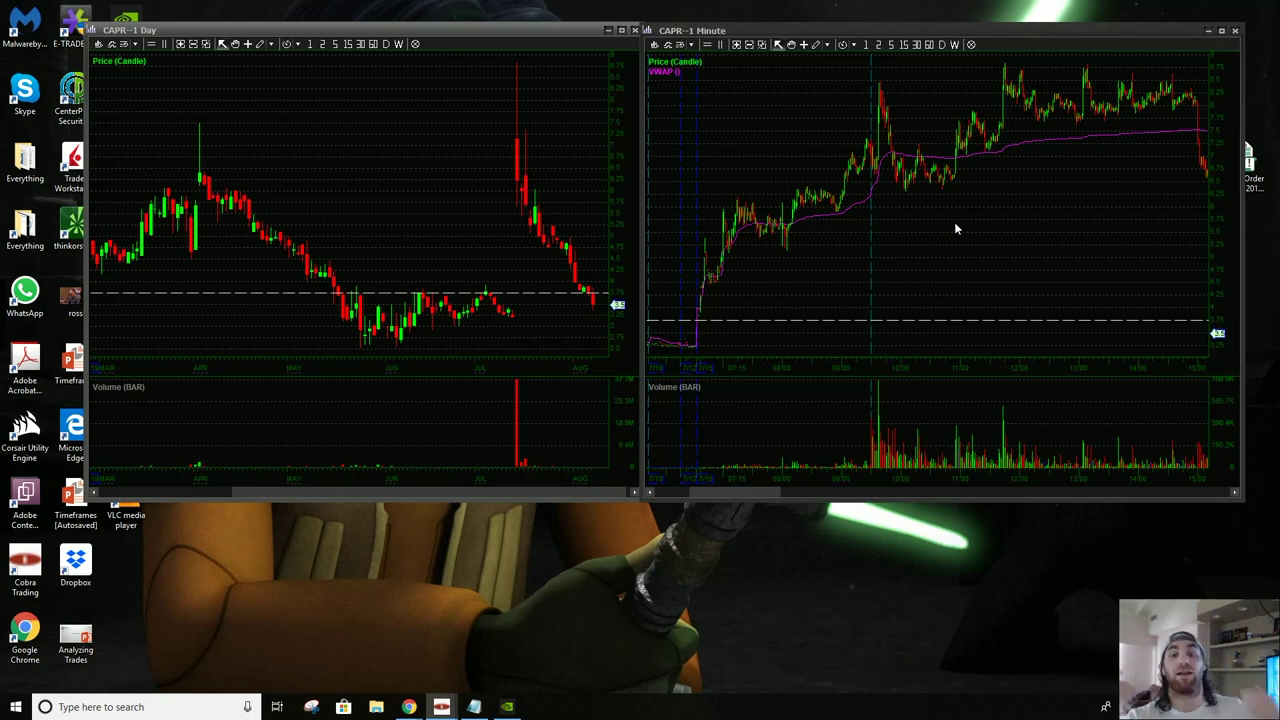
click(650, 493)
click(650, 493)
click(650, 493)
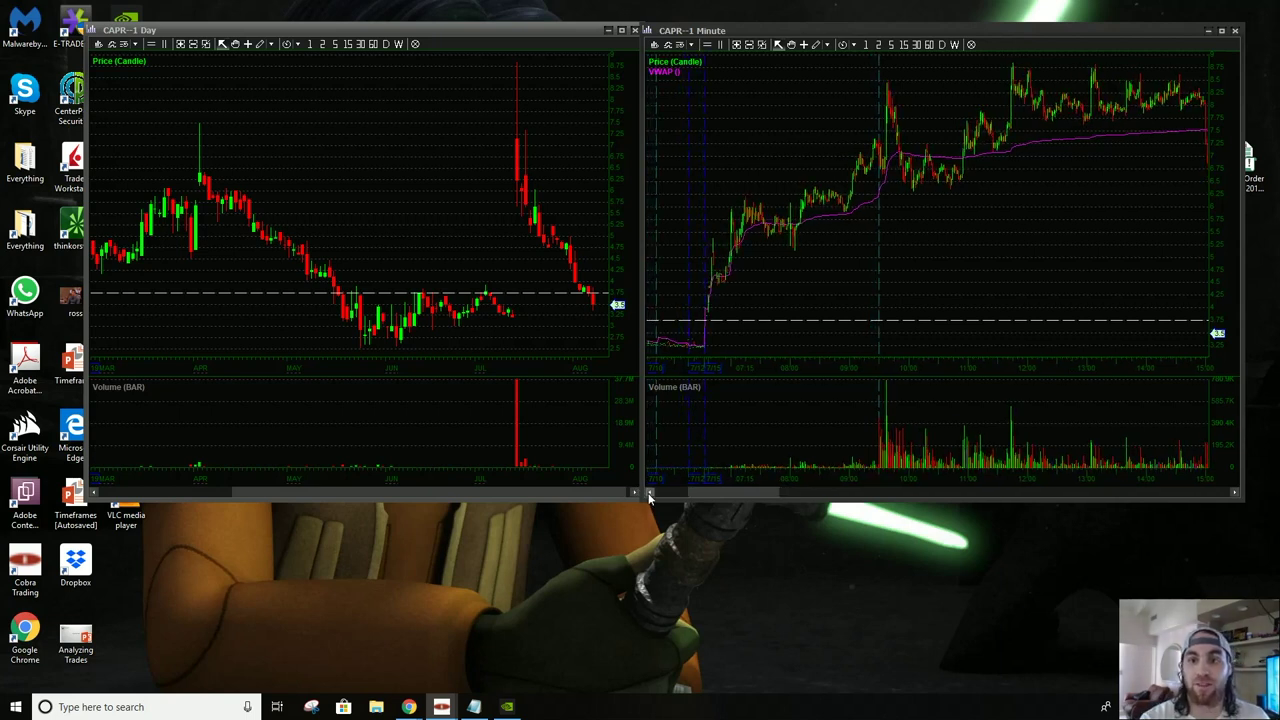
click(650, 493)
click(650, 493)
click(650, 493)
click(650, 493)
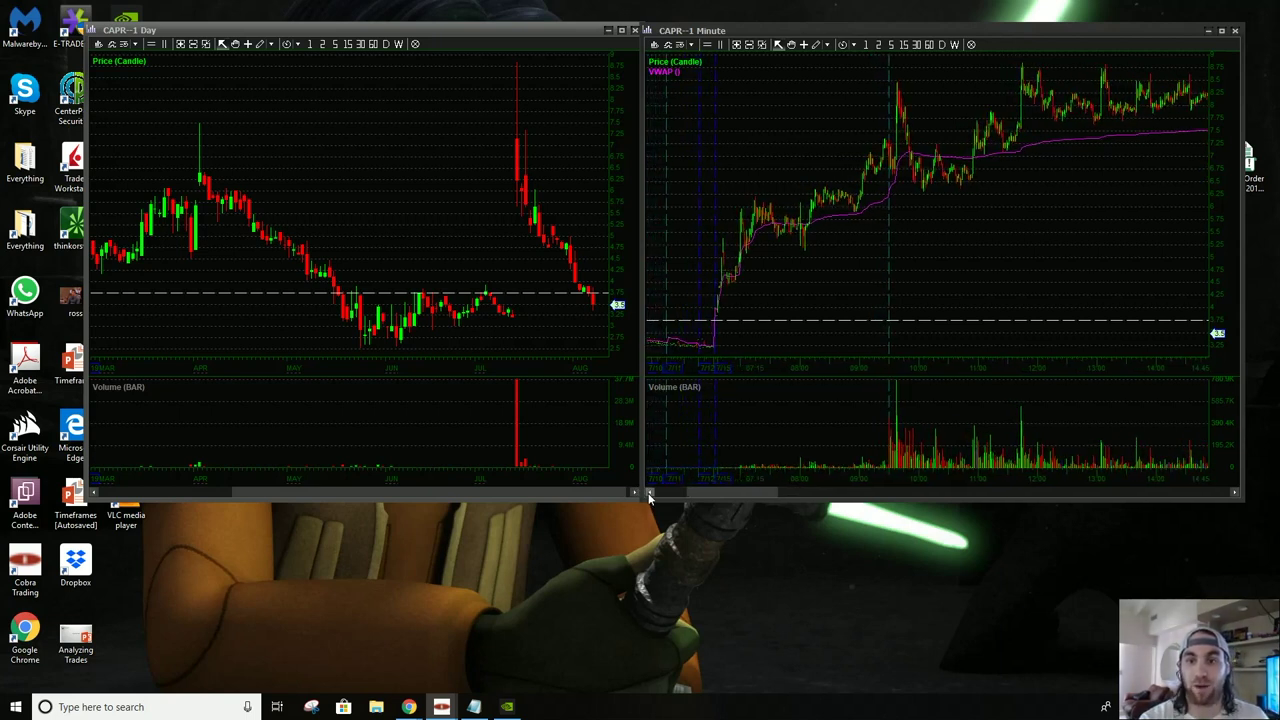
click(650, 493)
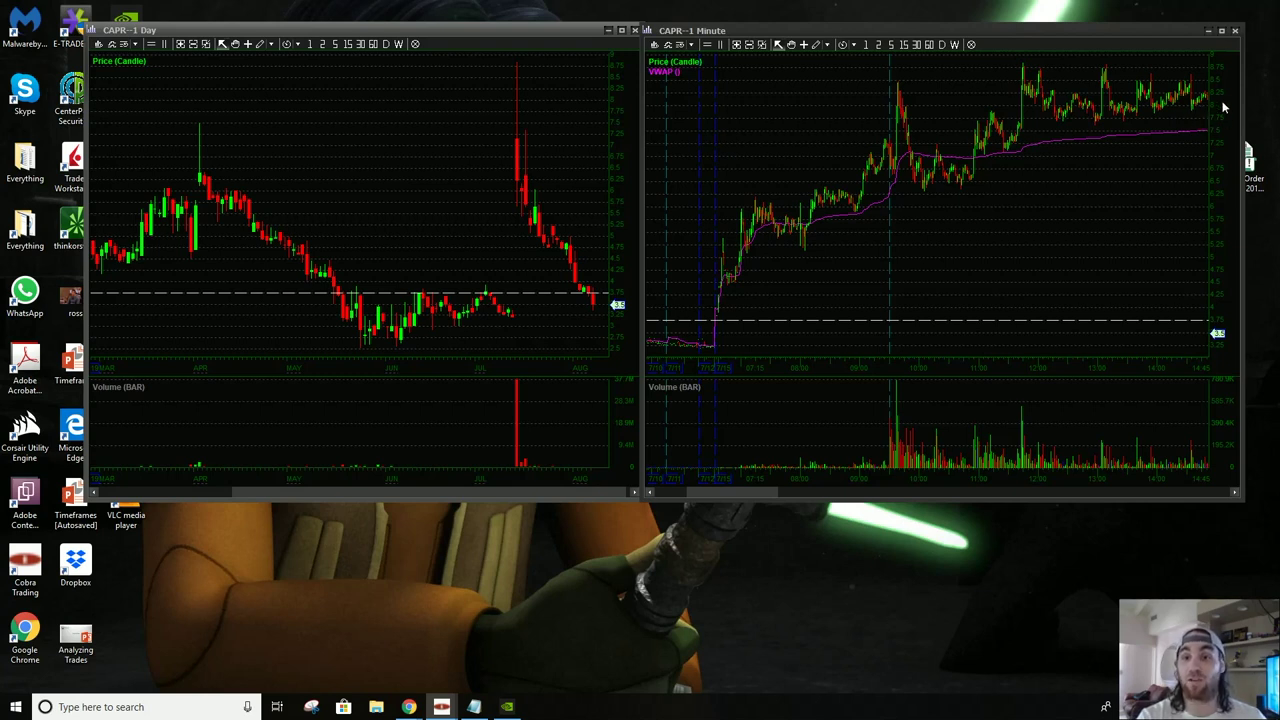
Compare the late-session drop below VWAP on the CAPR 1-minute chart with the sideways price action preceding it.
click(1235, 493)
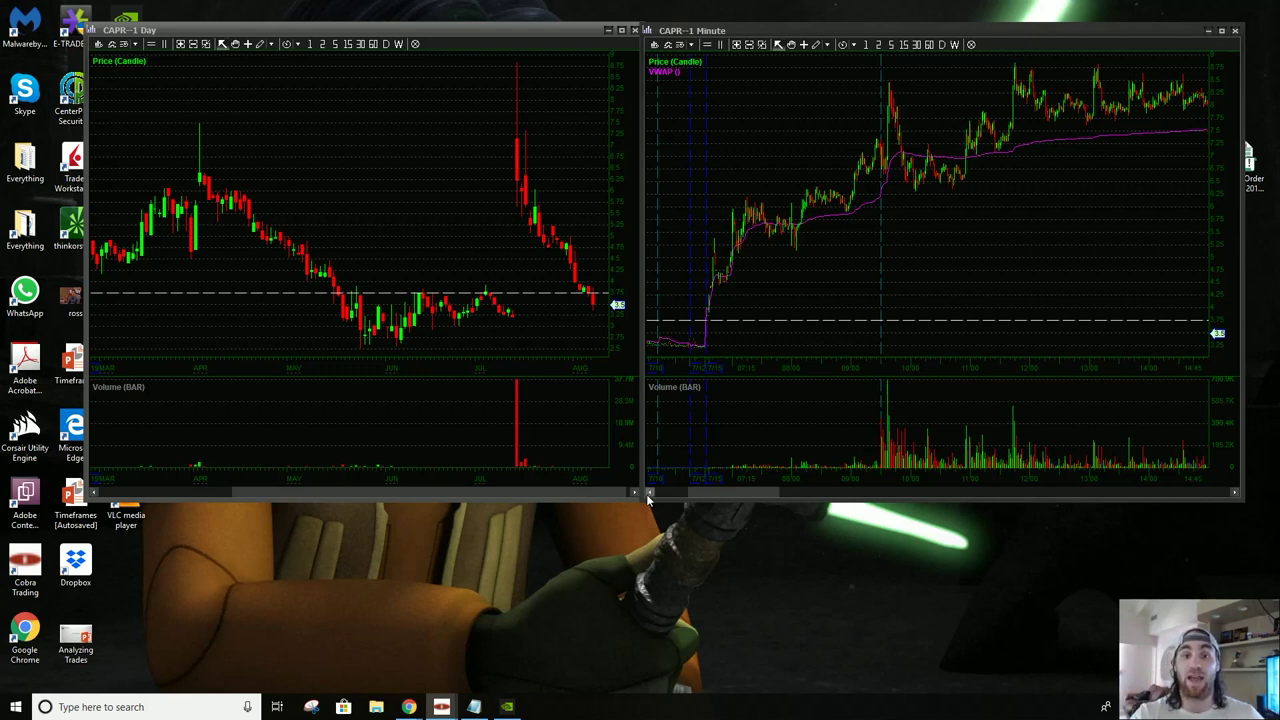
click(1233, 495)
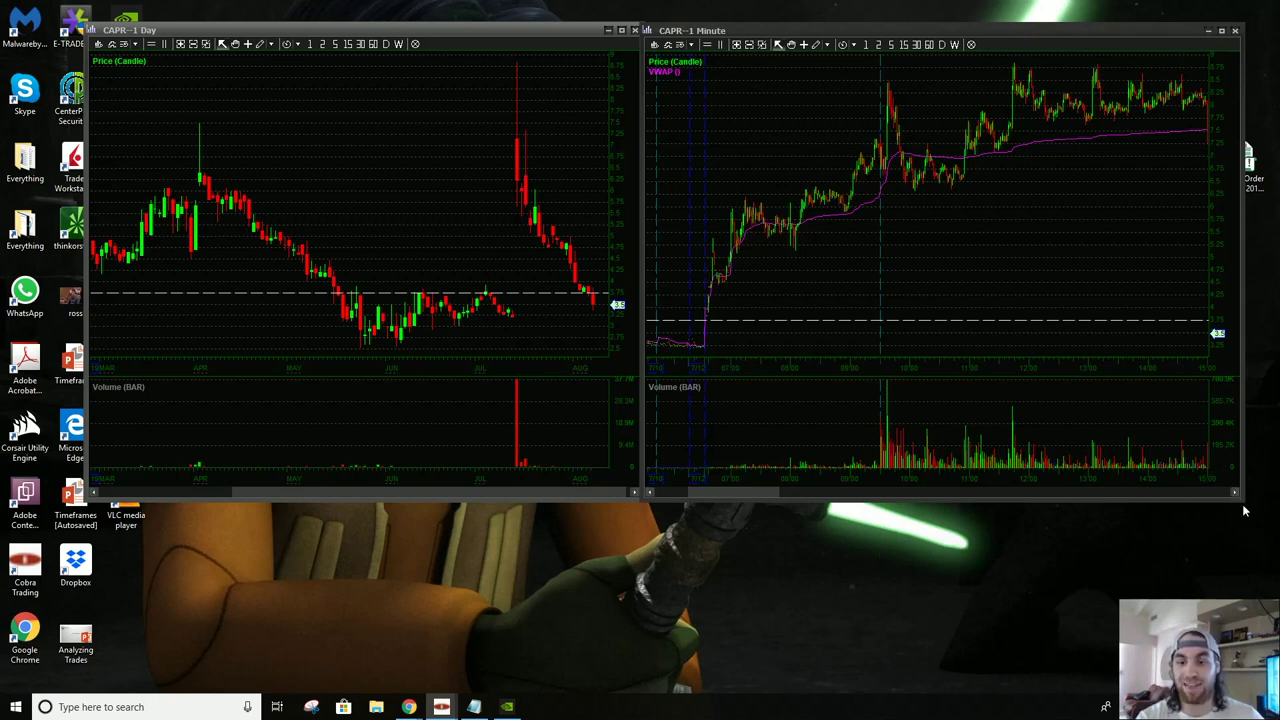
click(1234, 492)
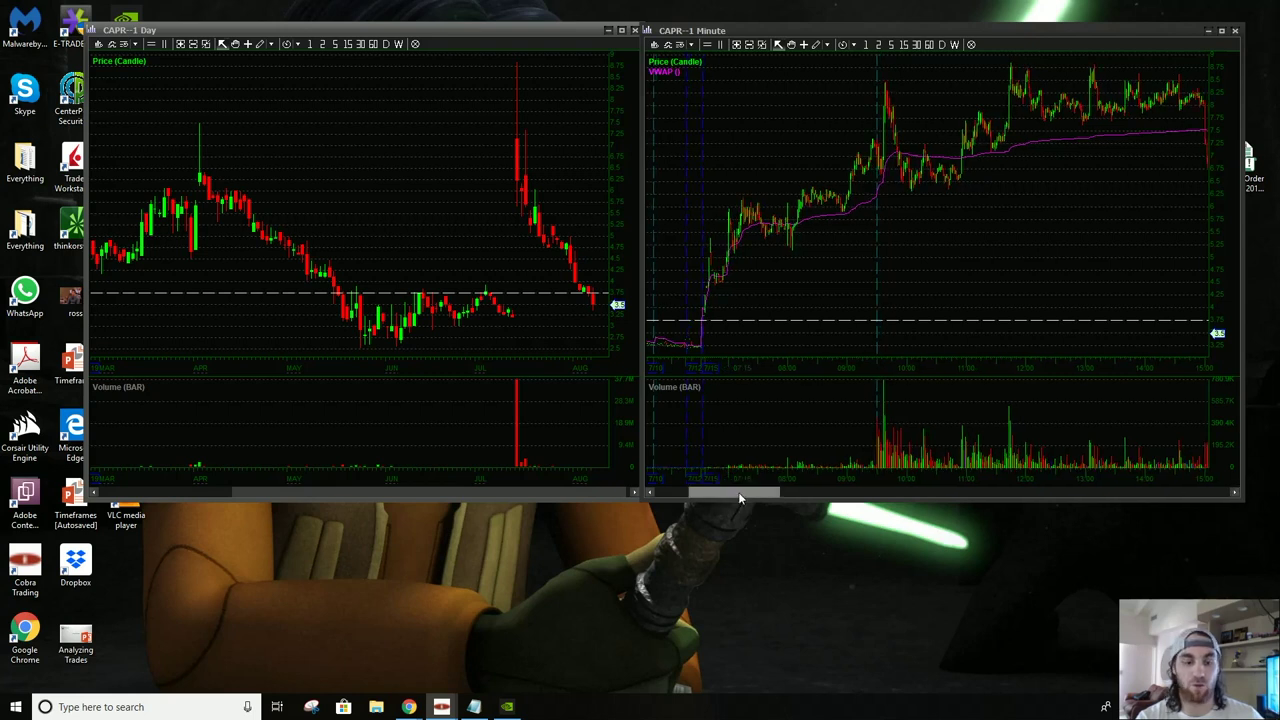
drag(741, 497, 745, 497)
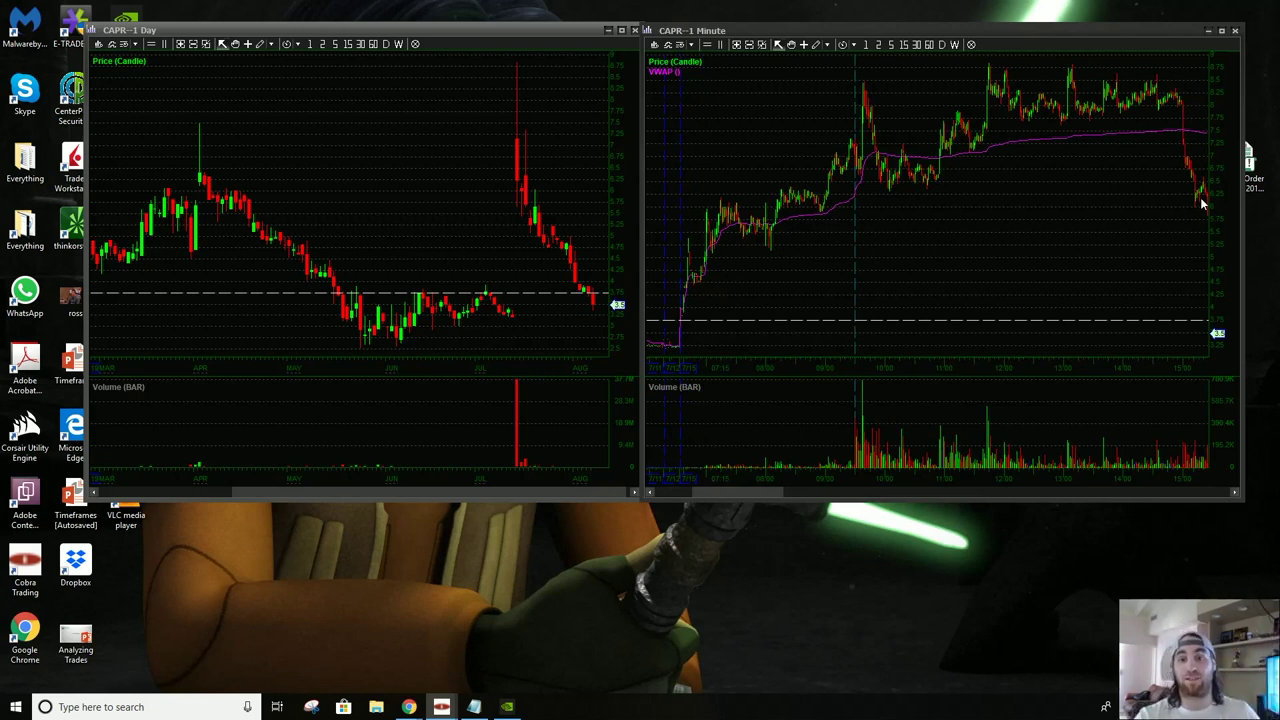
click(650, 494)
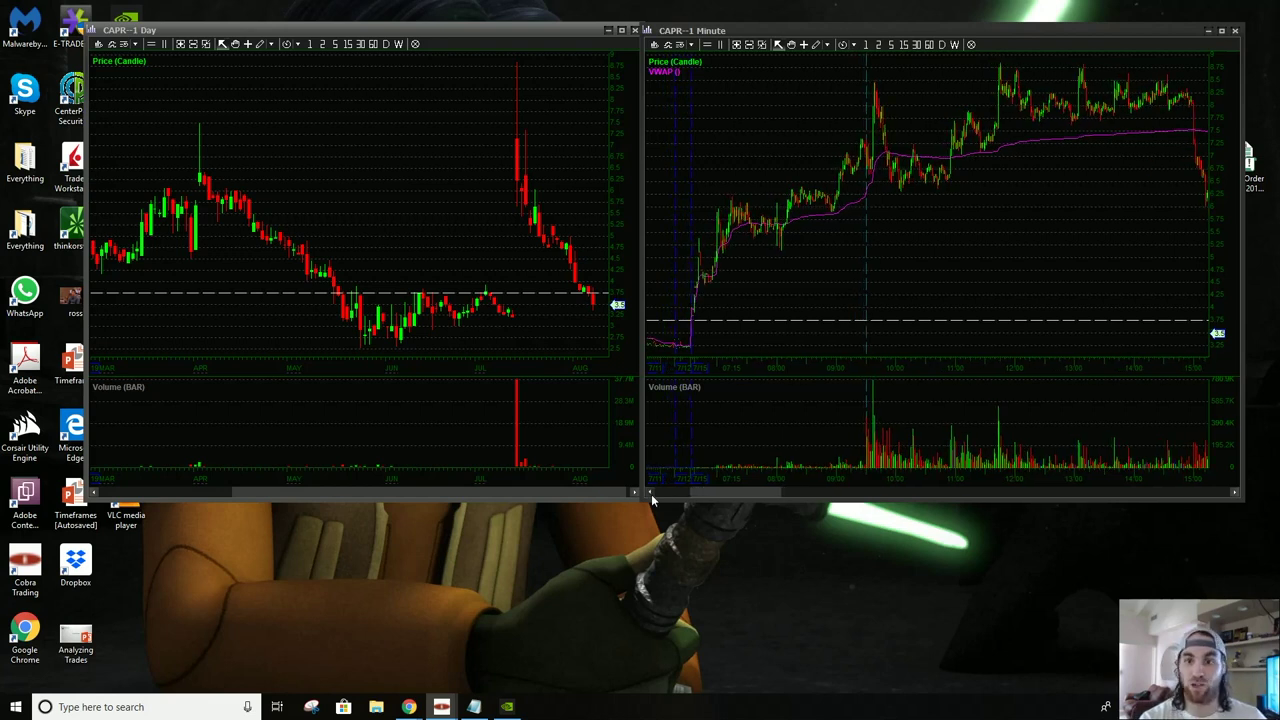
click(651, 494)
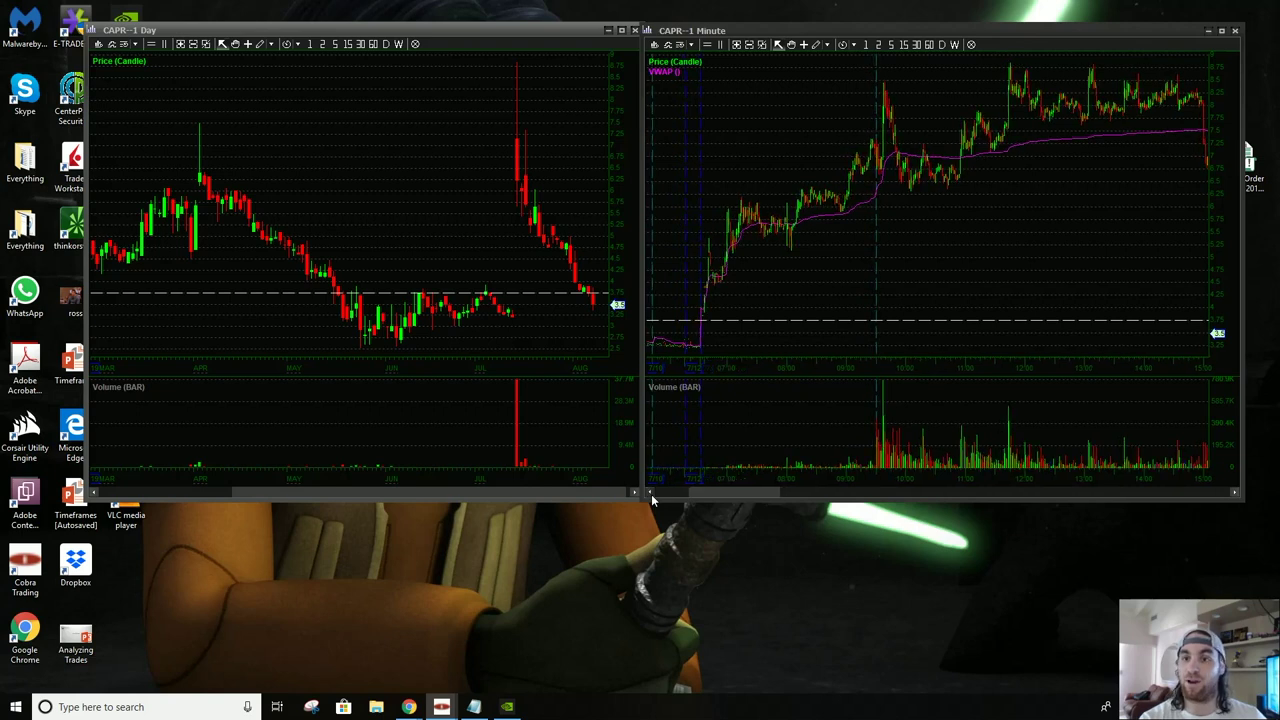
click(651, 494)
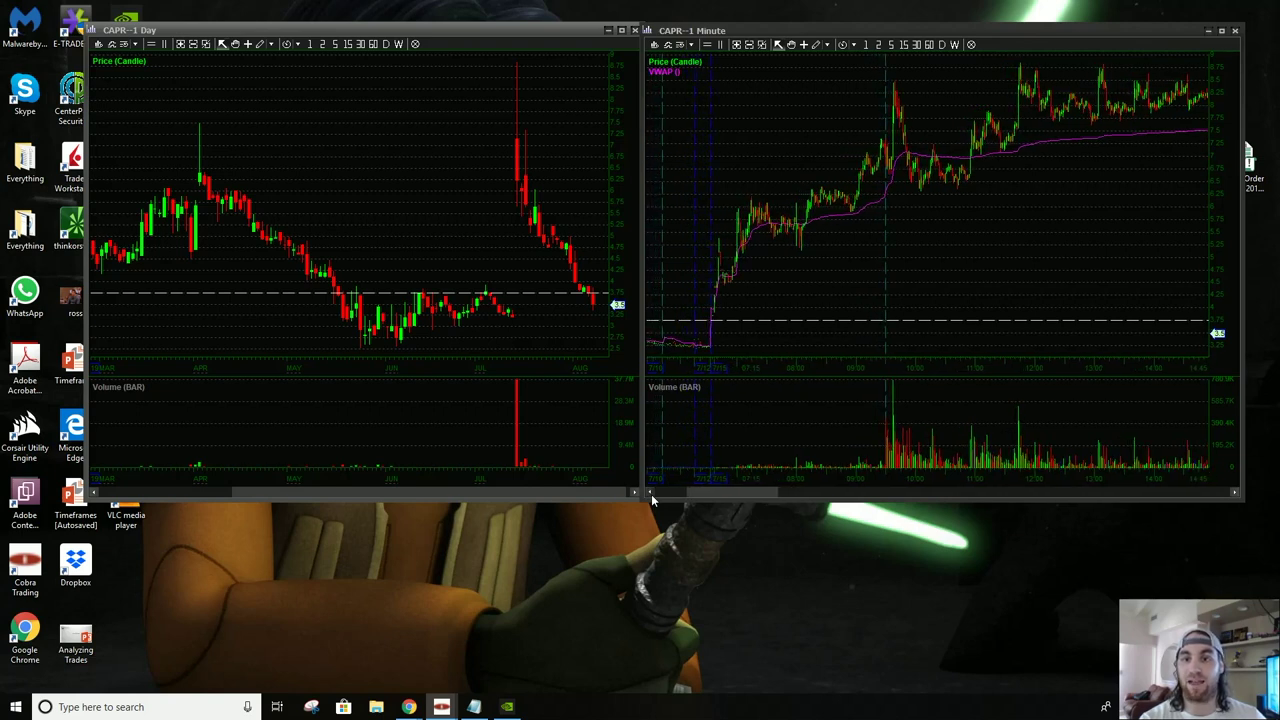
click(650, 494)
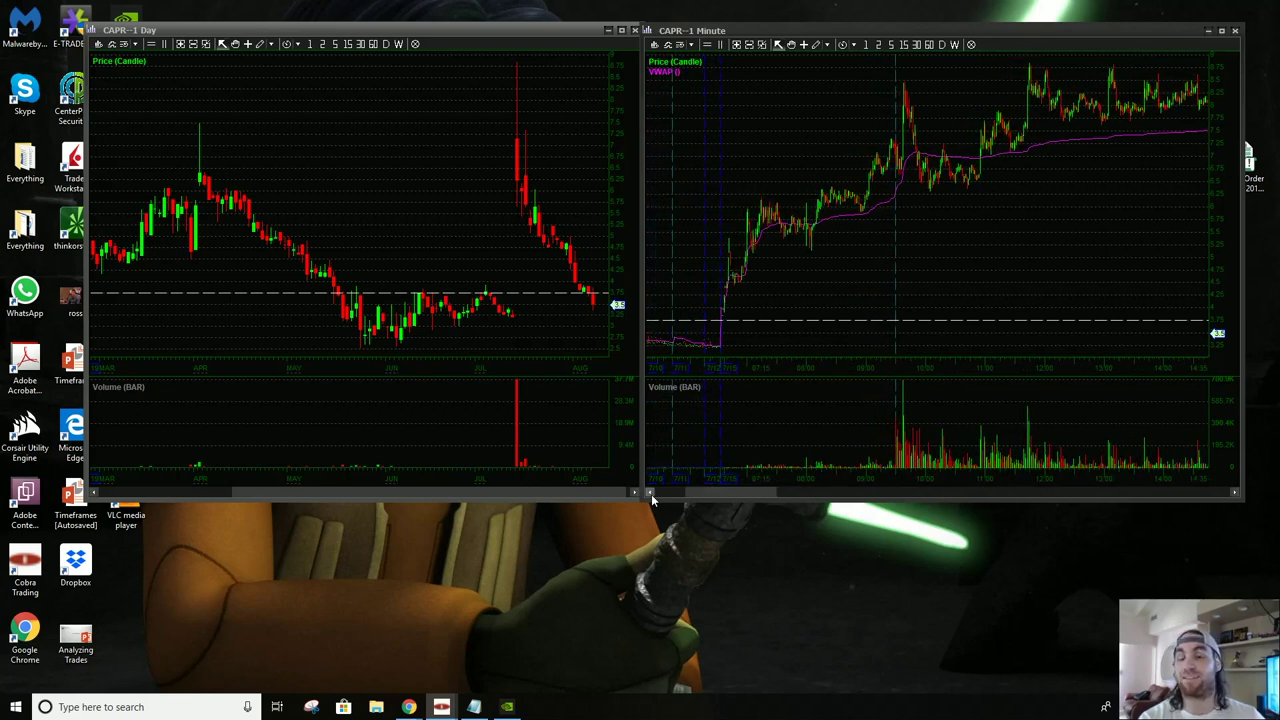